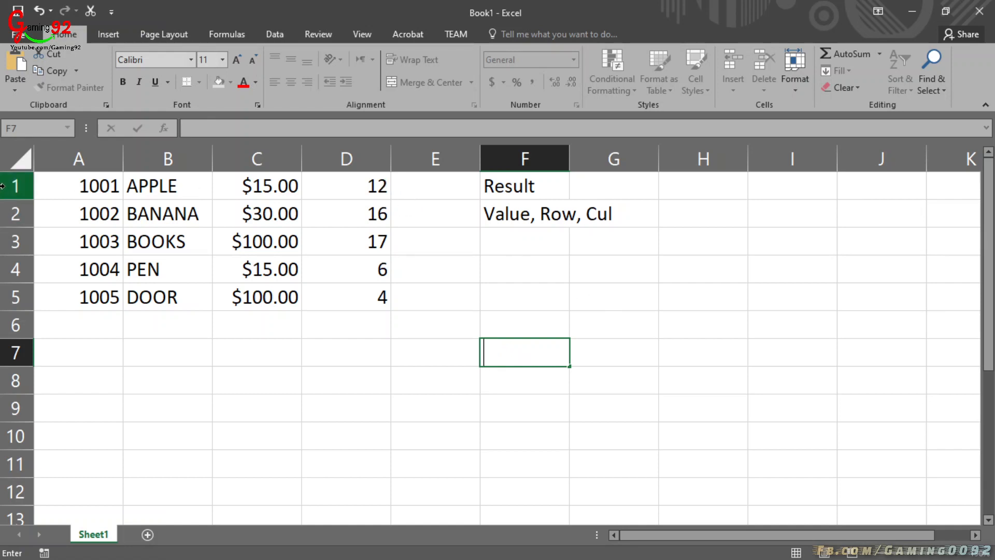
left_click_drag(85, 186, 68, 492)
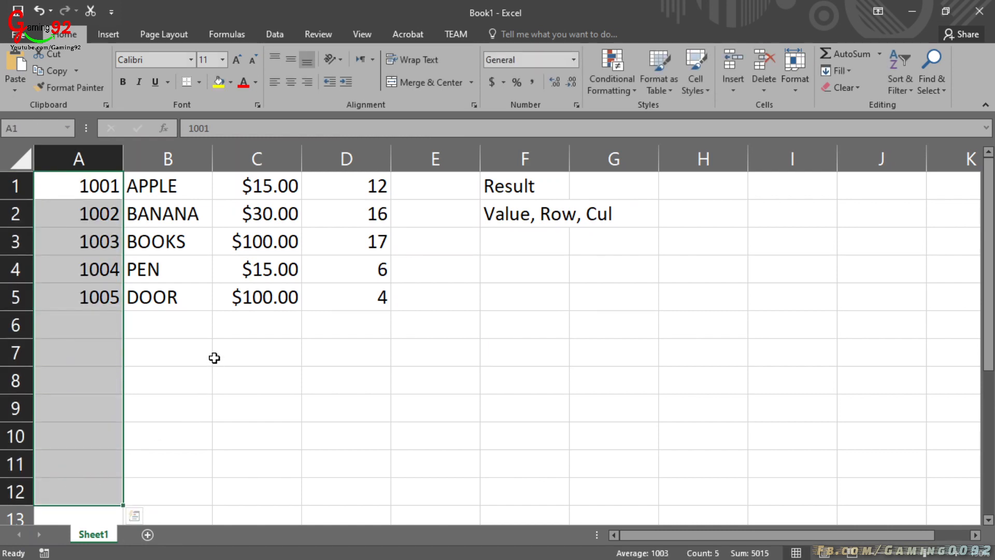
left_click(195, 305)
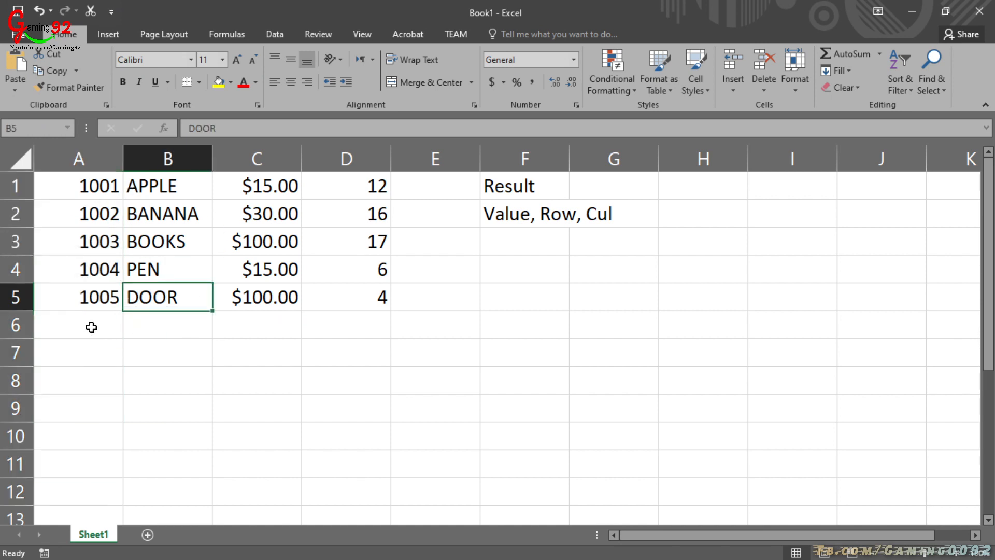
mouse_move(91, 326)
left_mouse_down()
mouse_move(448, 335)
mouse_move(788, 359)
mouse_move(333, 313)
mouse_move(91, 316)
left_mouse_up()
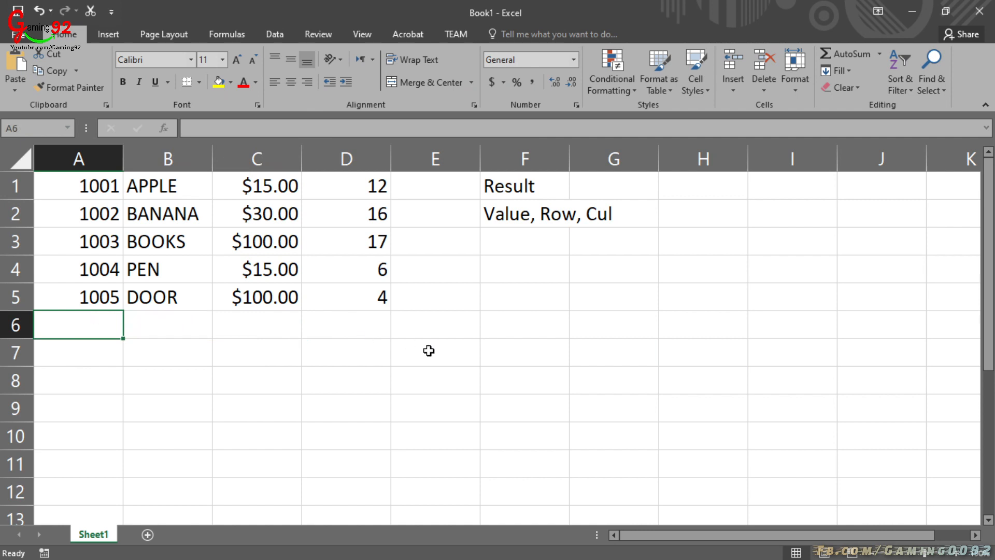
- Start an INDEX formula in cell E8 with the range A1:D5 as its array
double_click(446, 373)
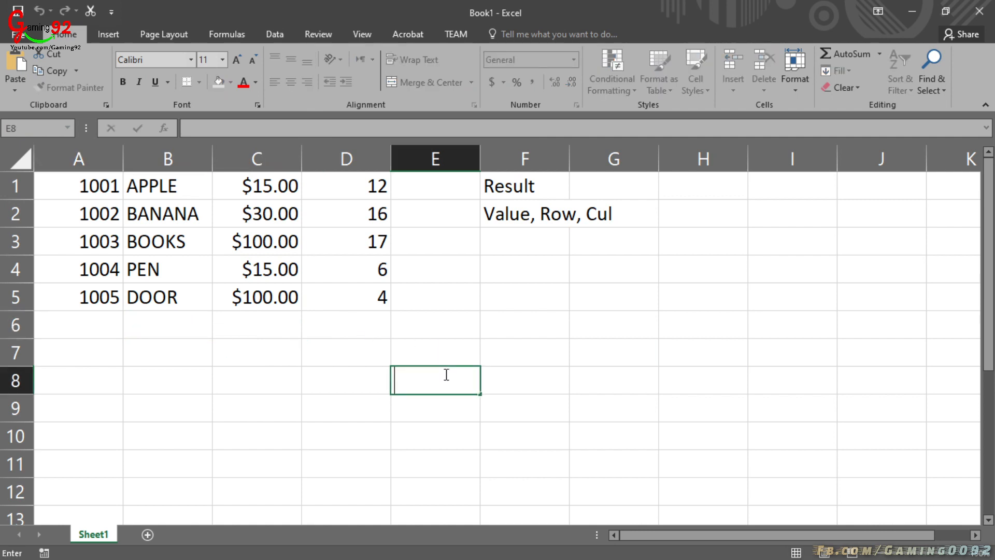
type("=inde")
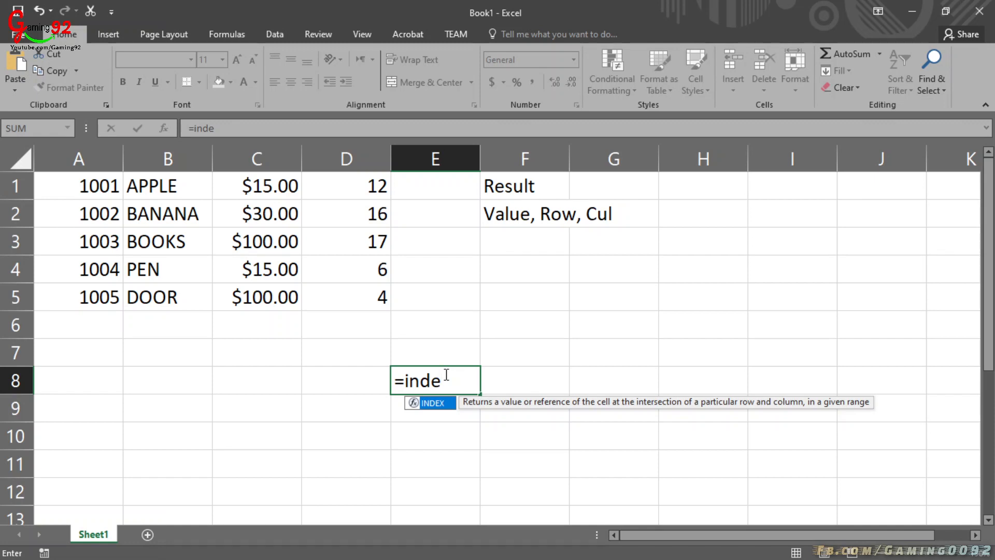
key("Tab")
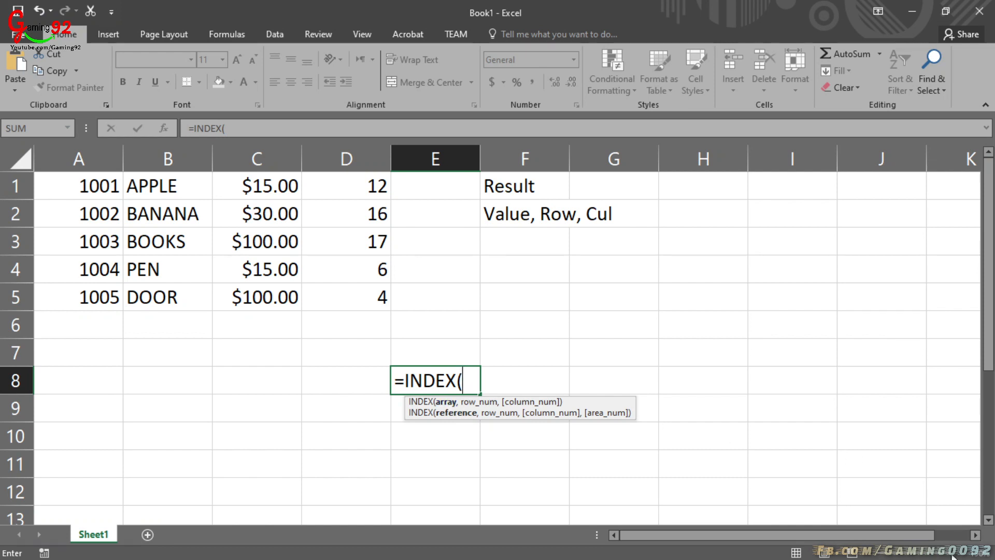
left_click(469, 377)
left_click_drag(386, 296, 98, 188)
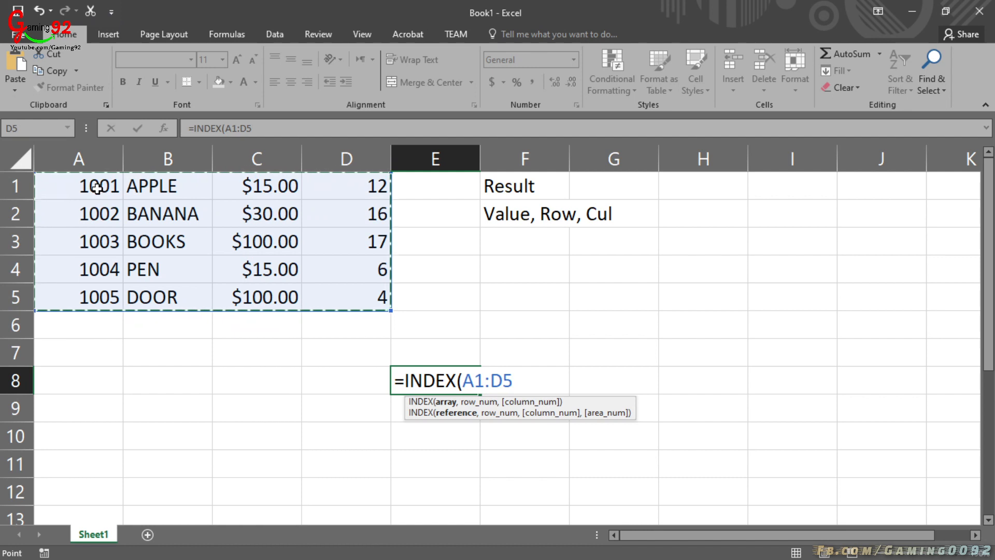
- Complete the INDEX formula in E8 with row number 2 and column number 1
type(",")
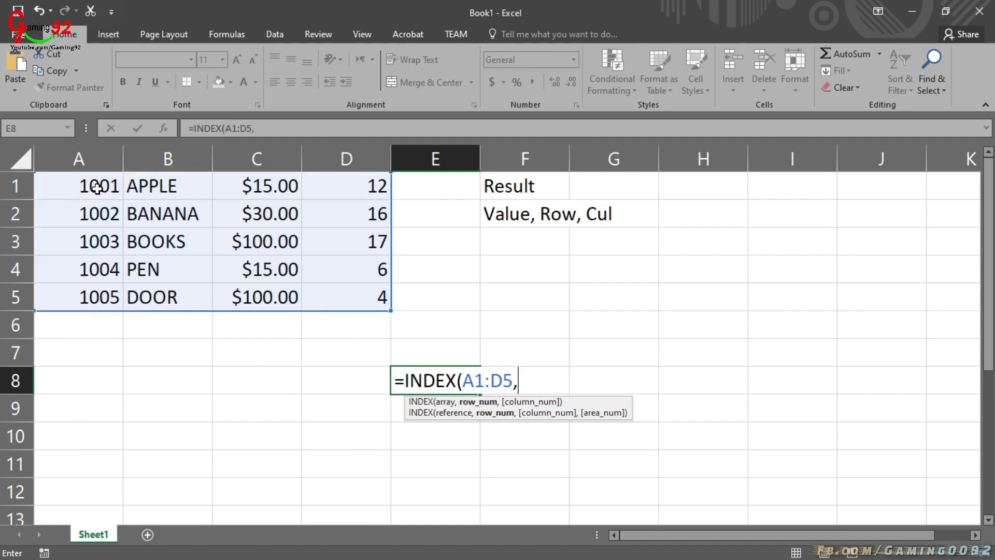
key("BackSpace")
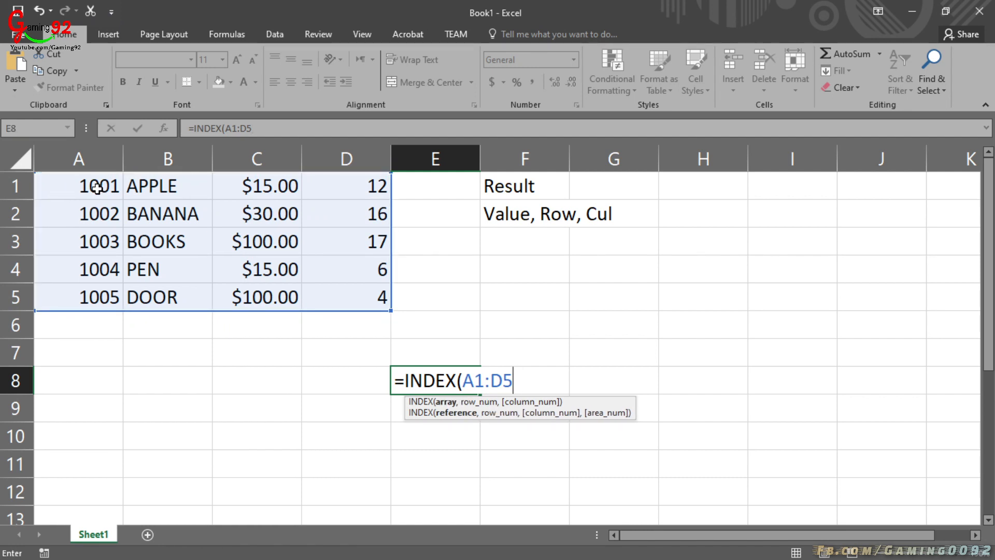
type(",")
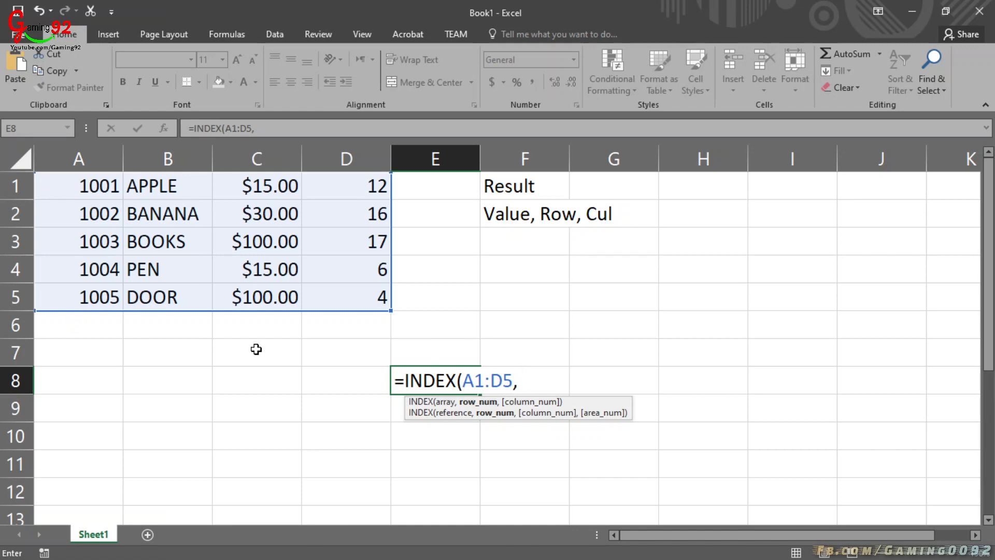
type("2,")
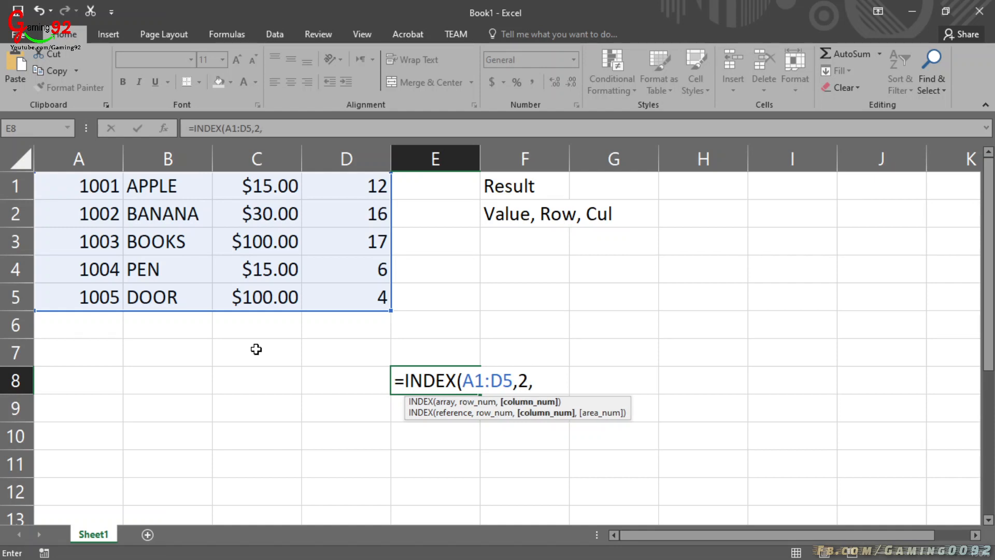
key("BackSpace")
type(",")
type("1)")
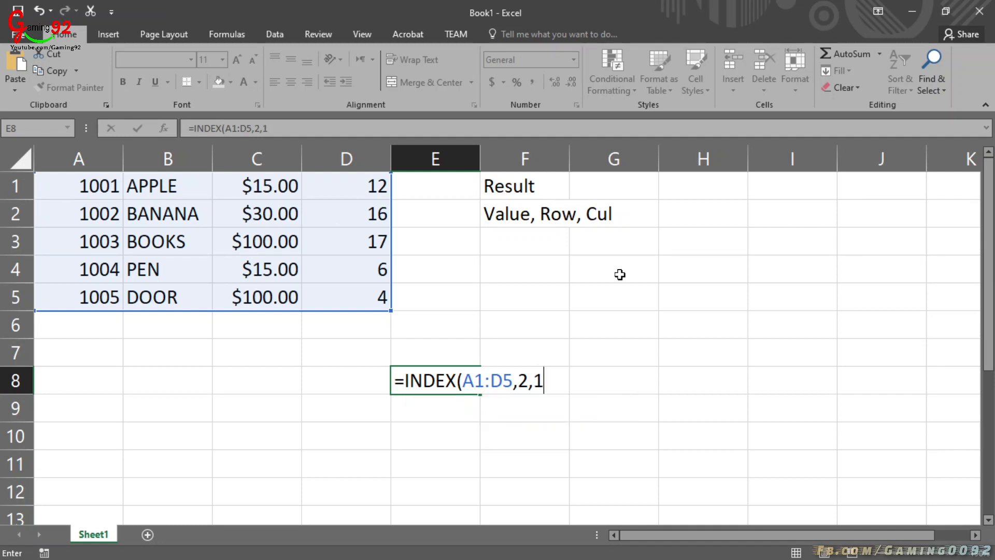
key("Return")
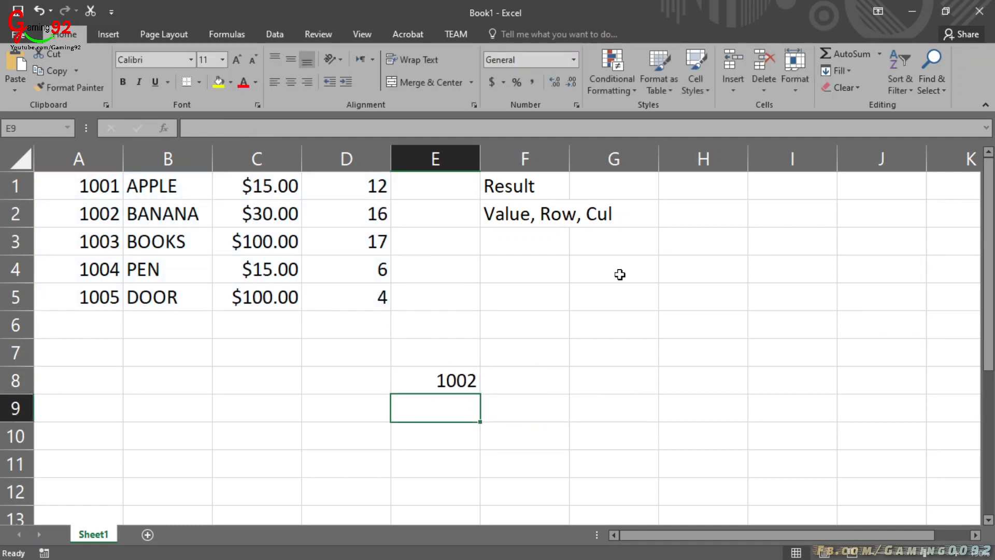
- Change the column number of the INDEX formula in E8 to 3
left_click(101, 217)
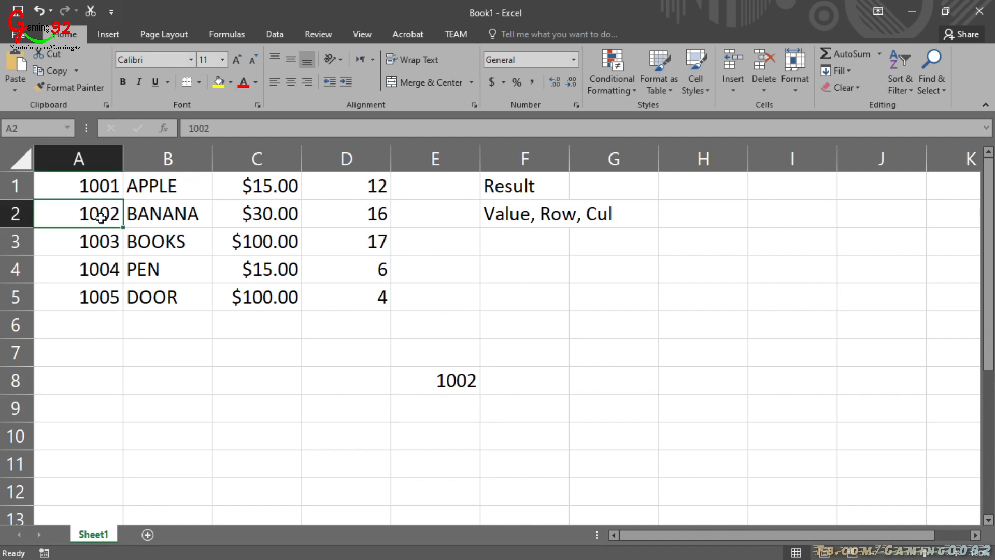
left_click(464, 382)
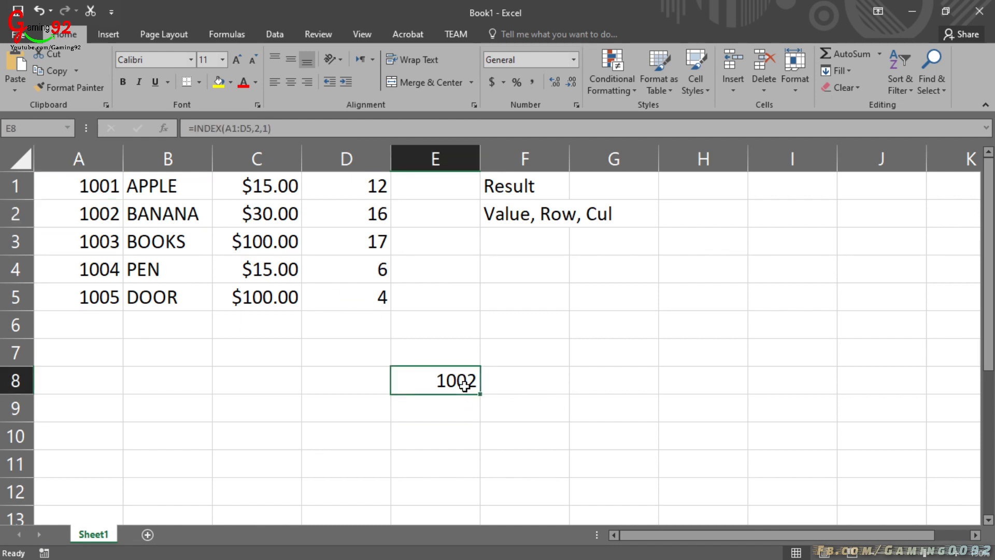
left_click(268, 129)
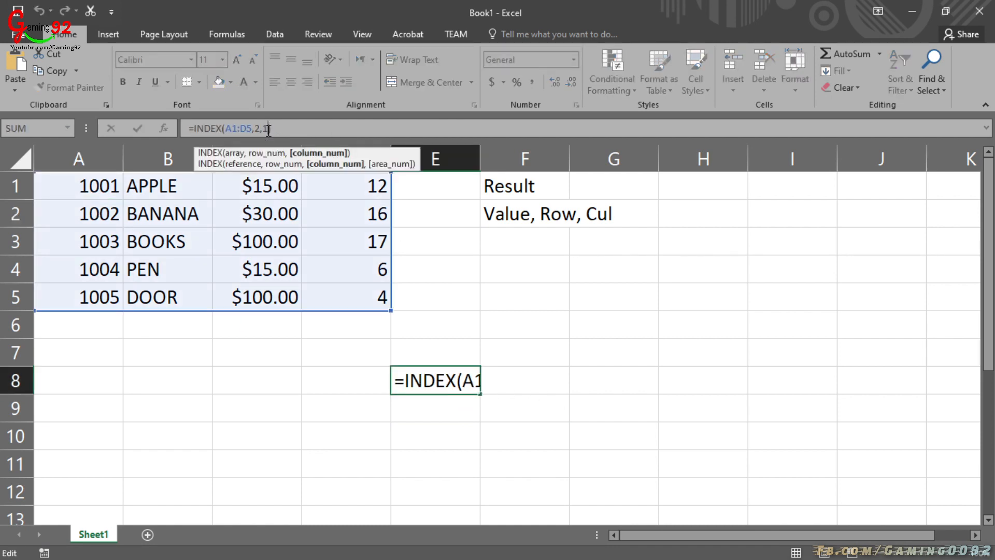
key("BackSpace")
type("3")
key("Return")
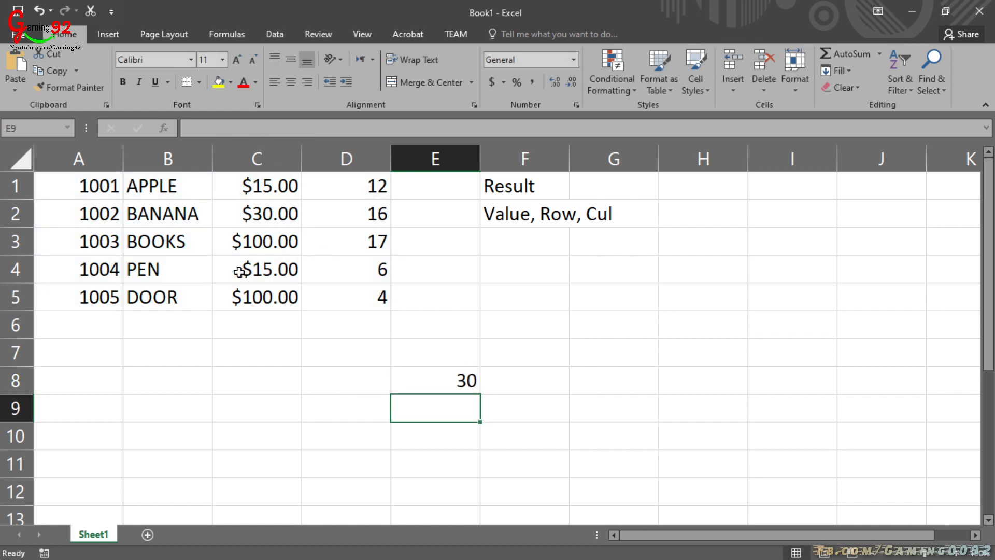
- Set the column number of the INDEX formula in E8 to 4
left_click(435, 379)
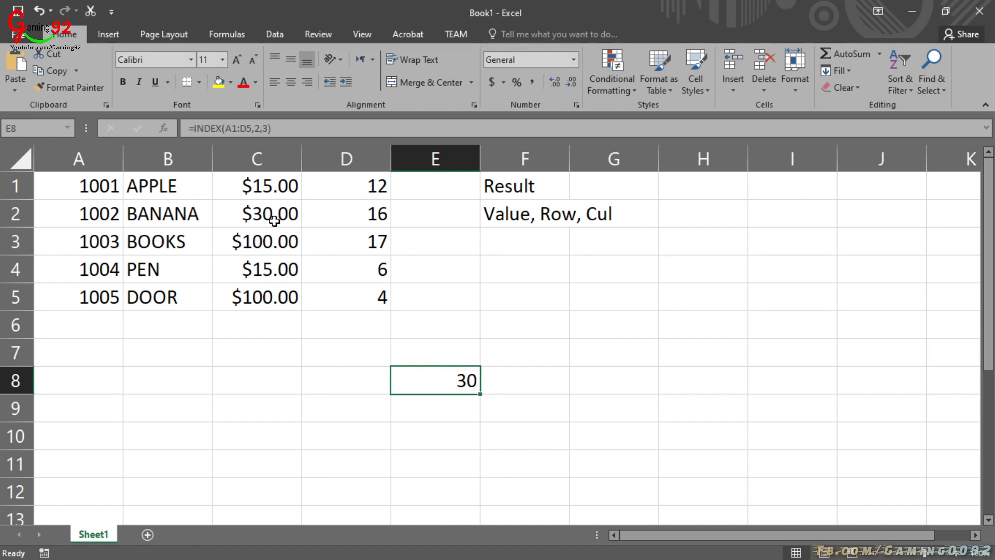
left_click(266, 127)
key("BackSpace")
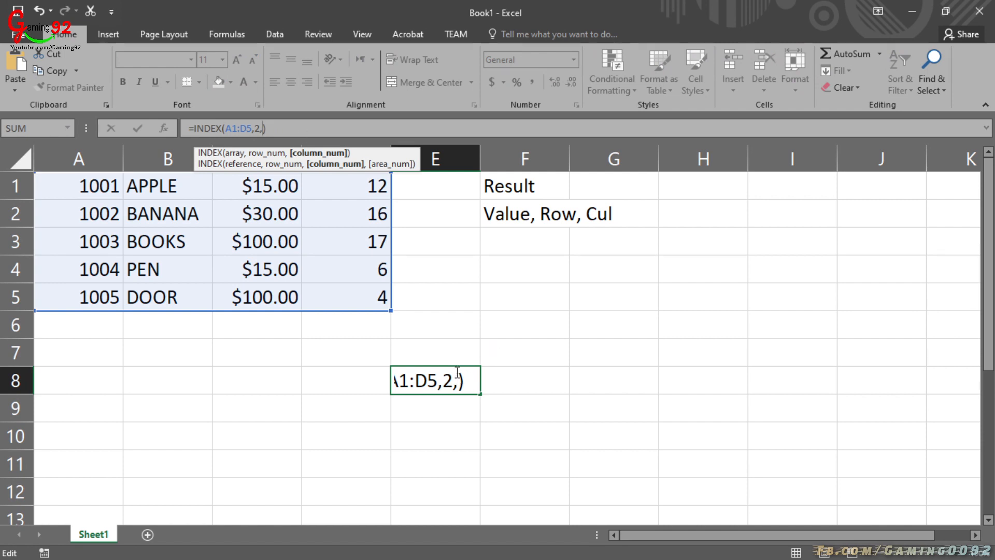
type("4")
key("Return")
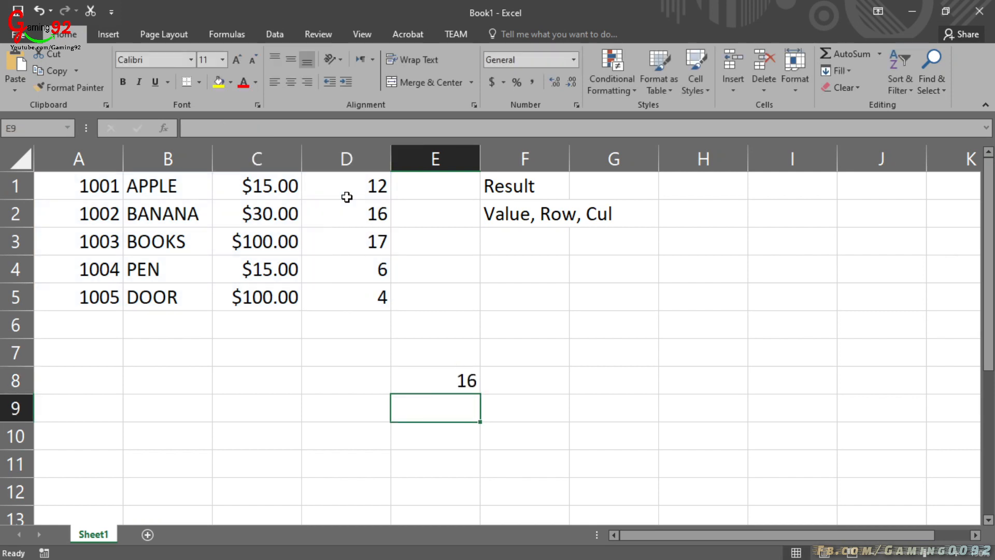
- Change the row number of the INDEX formula in E8 to 3, keeping the array and column arguments
left_click(367, 222)
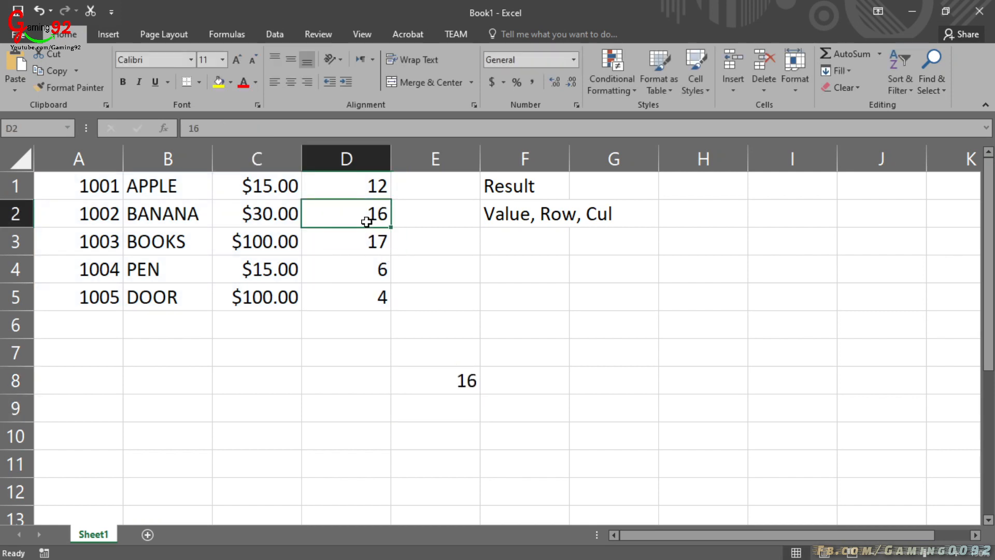
left_click(442, 379)
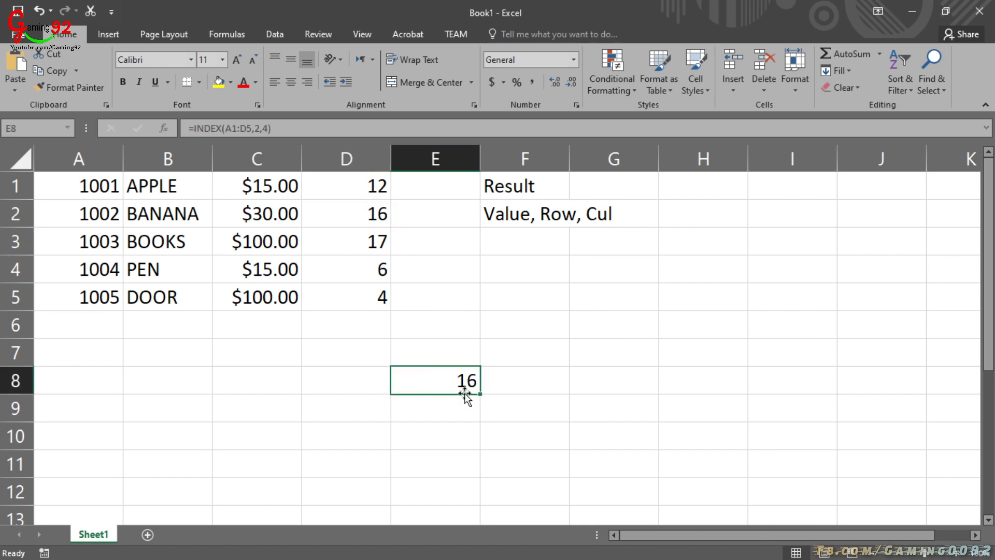
double_click(455, 379)
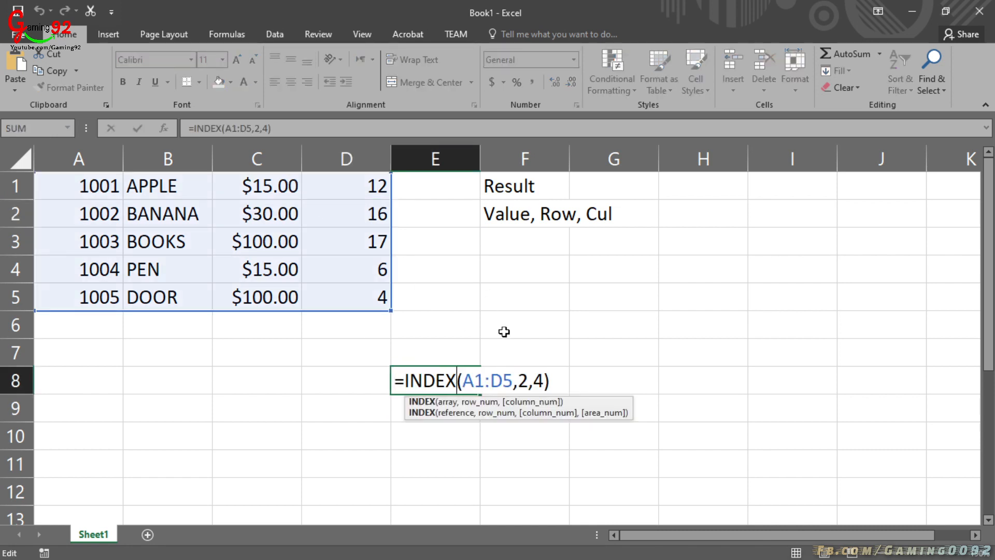
left_click(527, 379)
key("BackSpace")
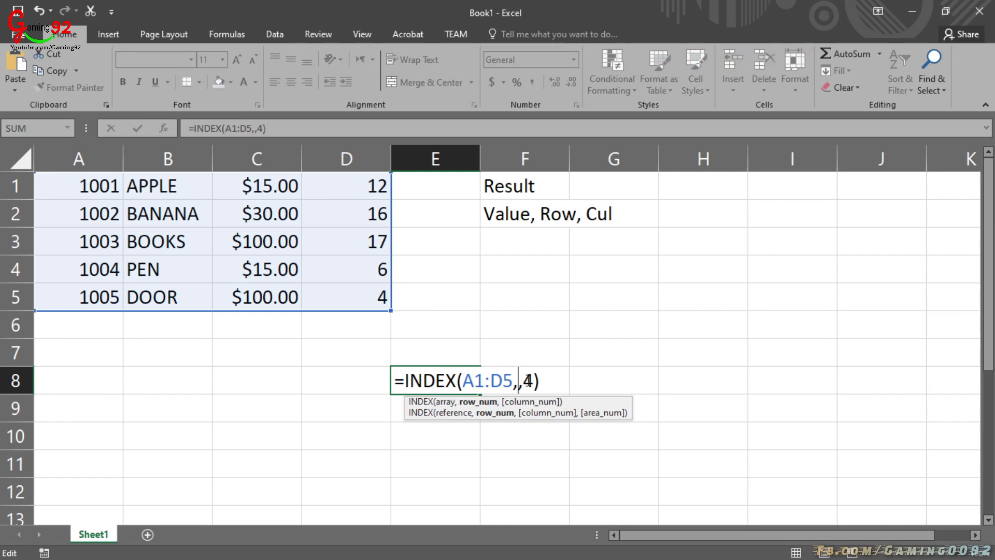
type("3")
key("Return")
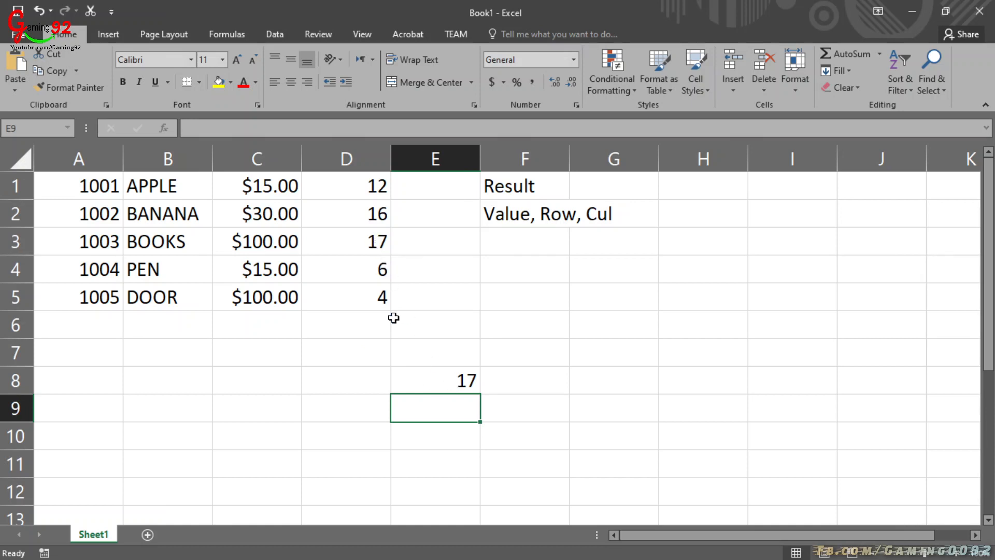
- Examine the row and column arguments of the INDEX formula in E8
left_click(422, 388)
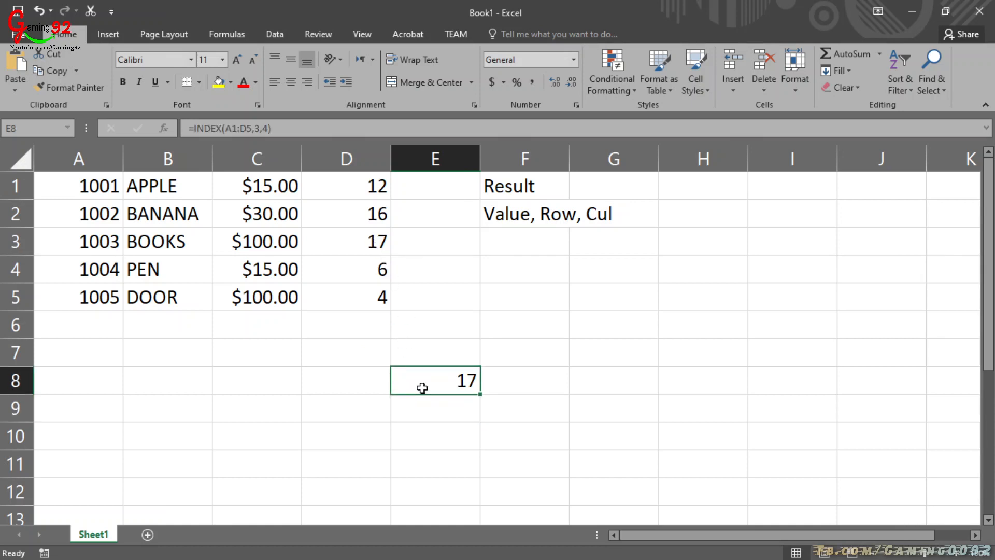
left_click(261, 129)
left_click_drag(260, 130, 254, 131)
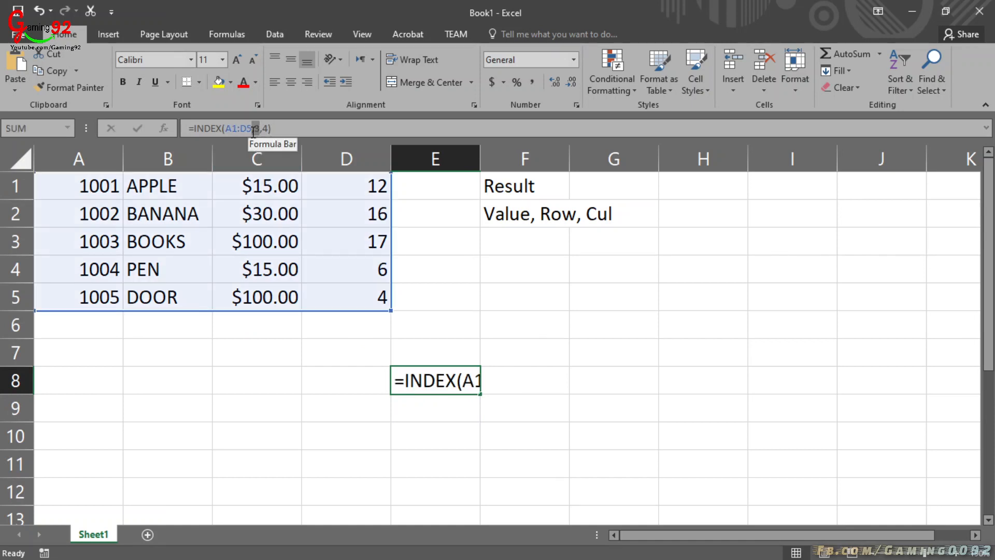
left_click(268, 130)
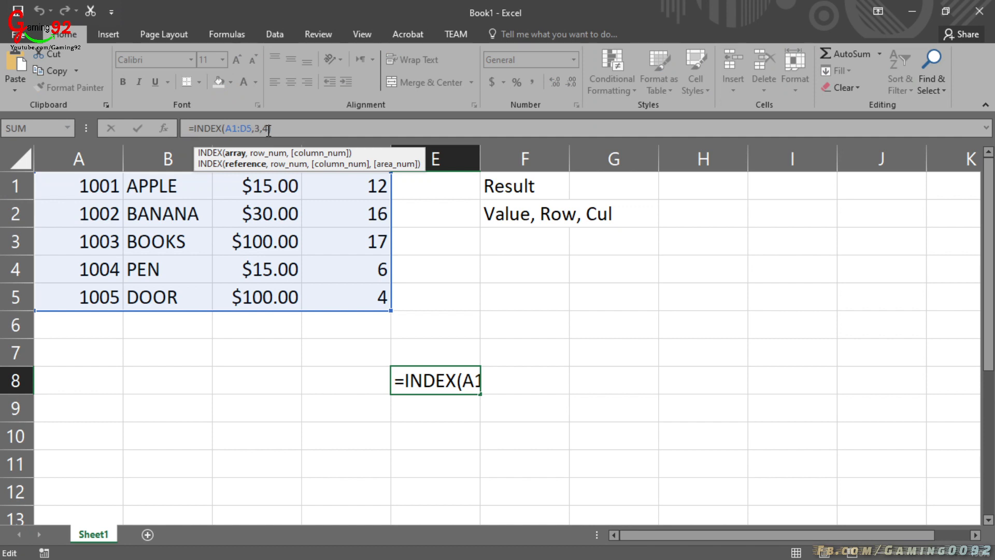
double_click(265, 129)
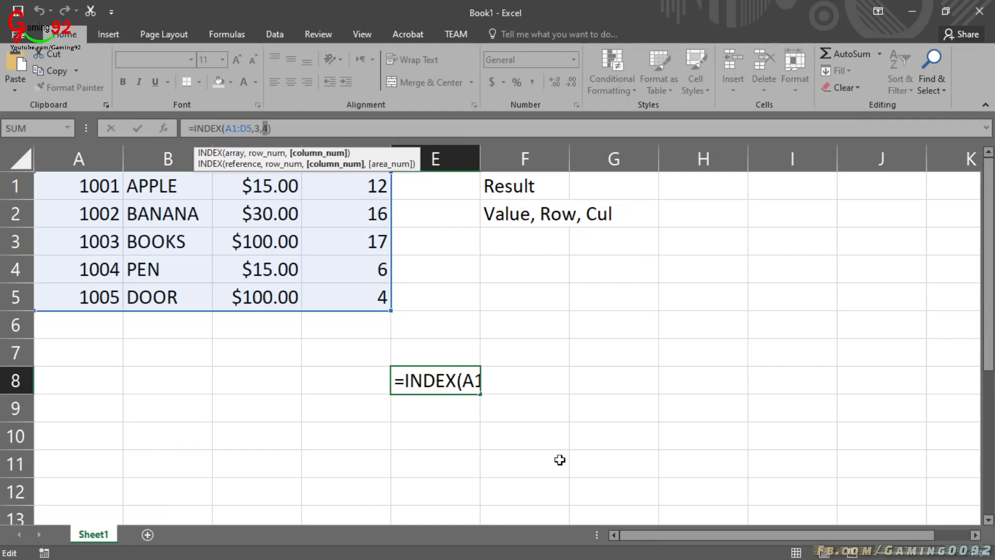
mouse_move(819, 554)
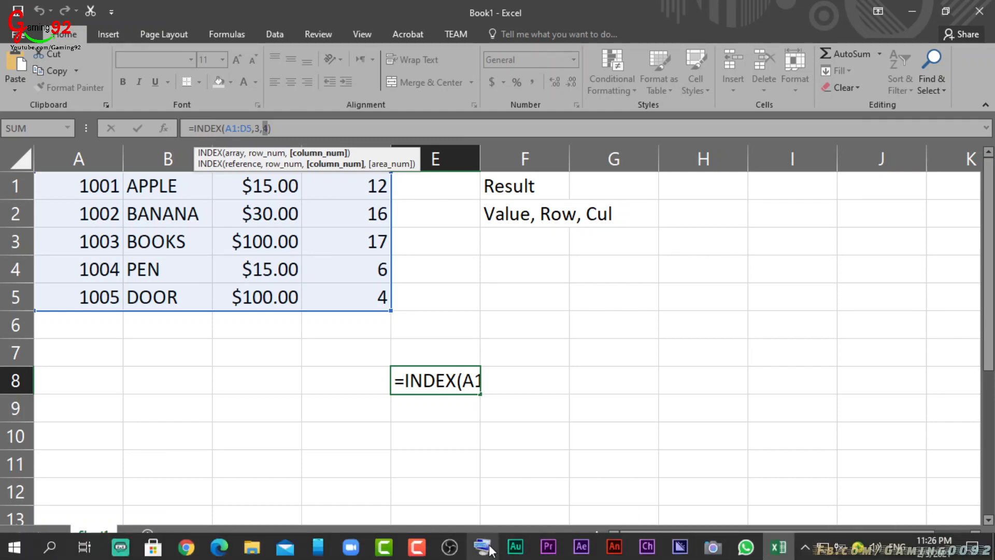